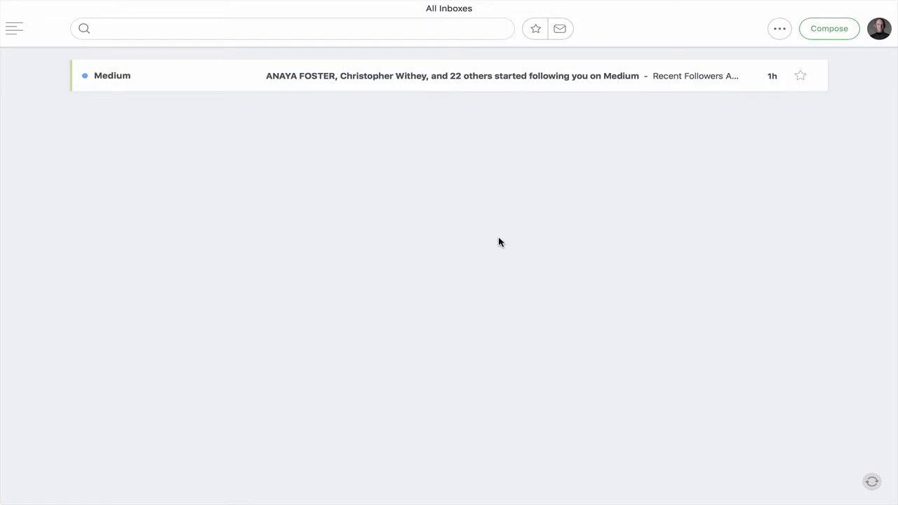
- Open the Medium new-followers email from All Inboxes to show its follower list
{"action": "mouse_move", "coordinate": [124, 74]}
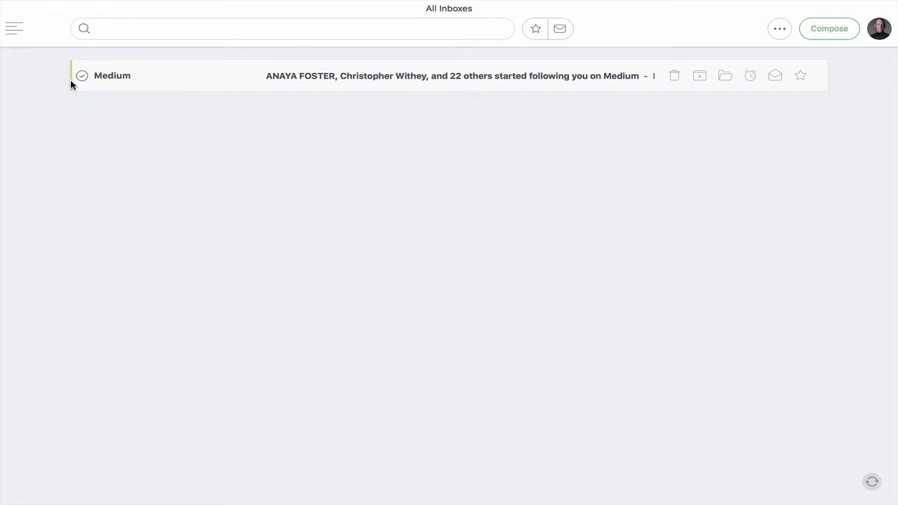
{"action": "left_click", "coordinate": [357, 84]}
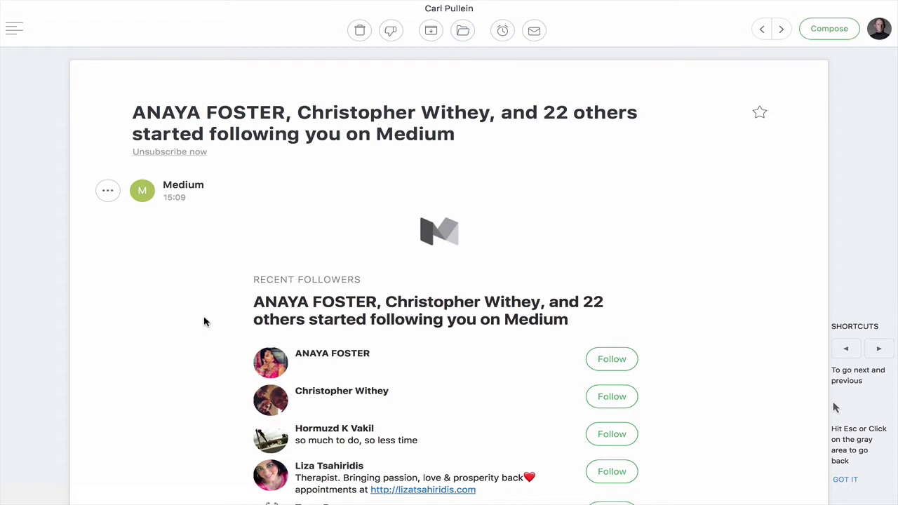
- Show the Medium email's action menu with Pocket, Evernote, Todoist and Instapaper options
{"action": "left_click", "coordinate": [107, 192]}
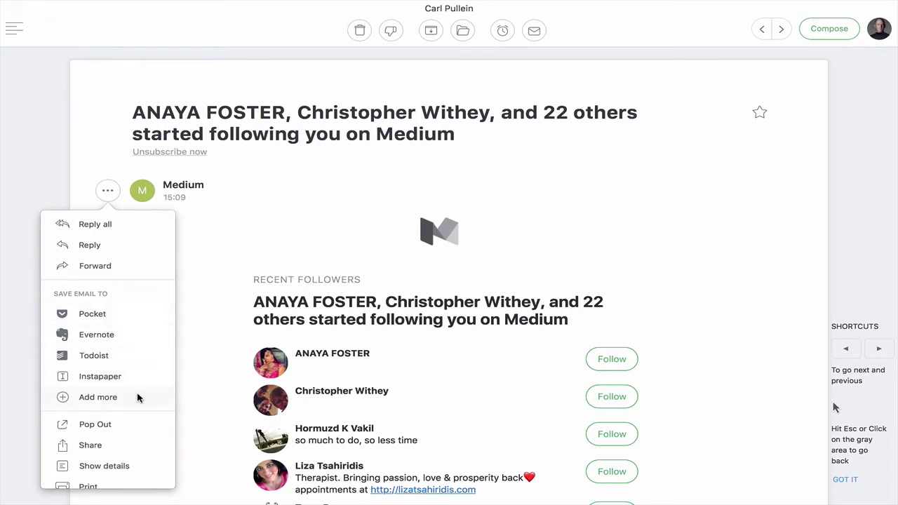
{"action": "left_click", "coordinate": [97, 337]}
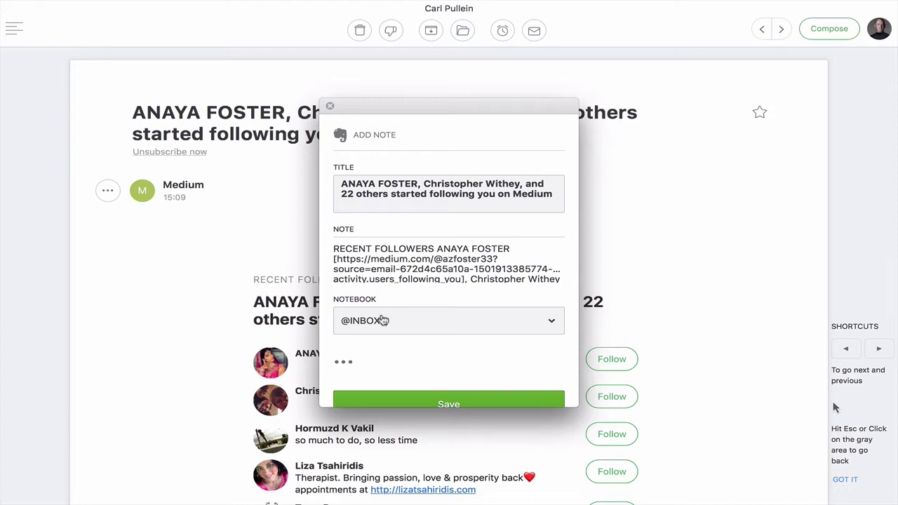
{"action": "left_click", "coordinate": [540, 326]}
{"action": "scroll", "coordinate": [541, 327], "scroll_direction": "down", "scroll_amount": 10}
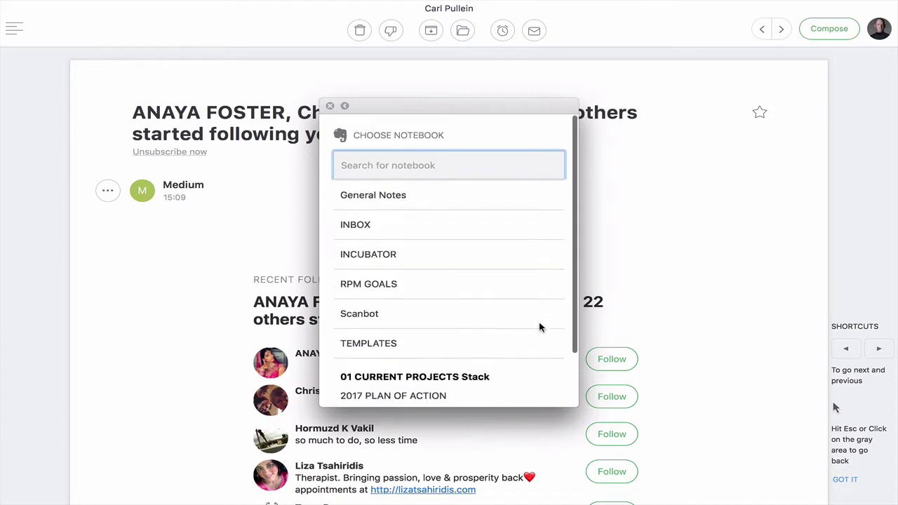
{"action": "scroll", "coordinate": [540, 327], "scroll_direction": "up", "scroll_amount": 10}
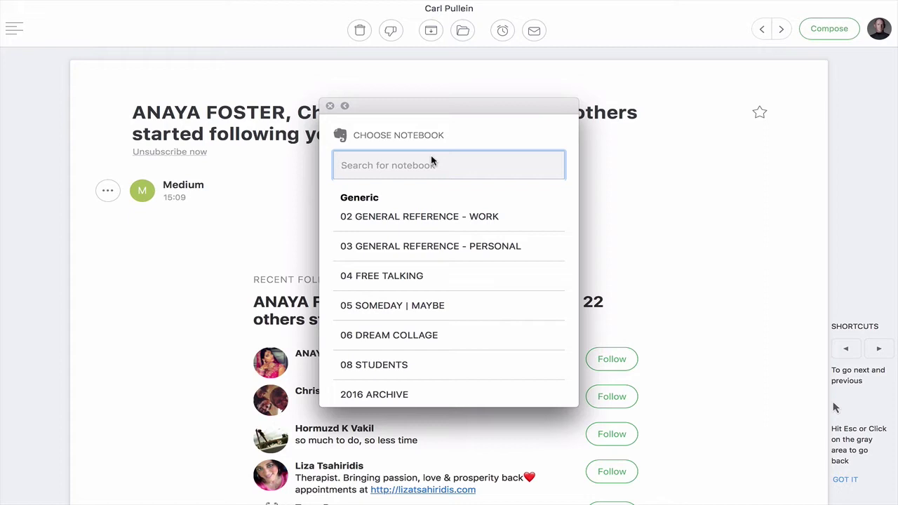
{"action": "left_click", "coordinate": [344, 105]}
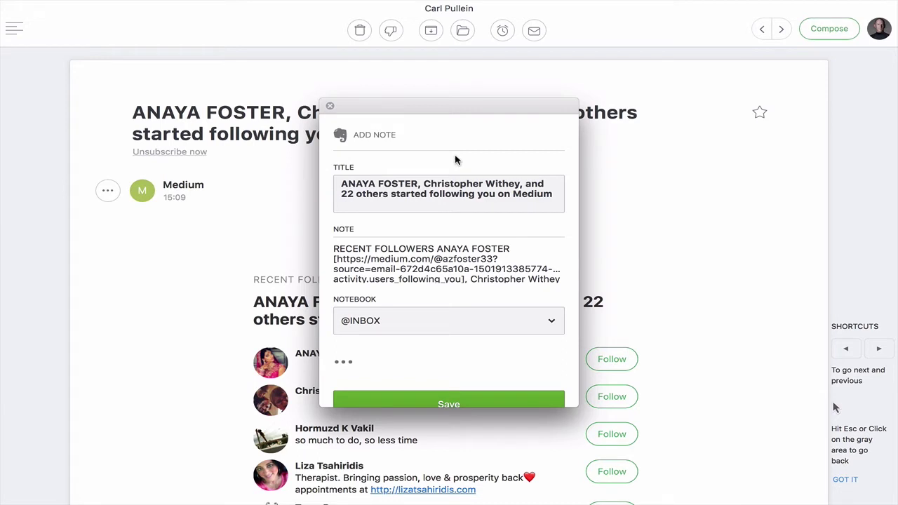
{"action": "scroll", "coordinate": [456, 160], "scroll_direction": "down", "scroll_amount": 2}
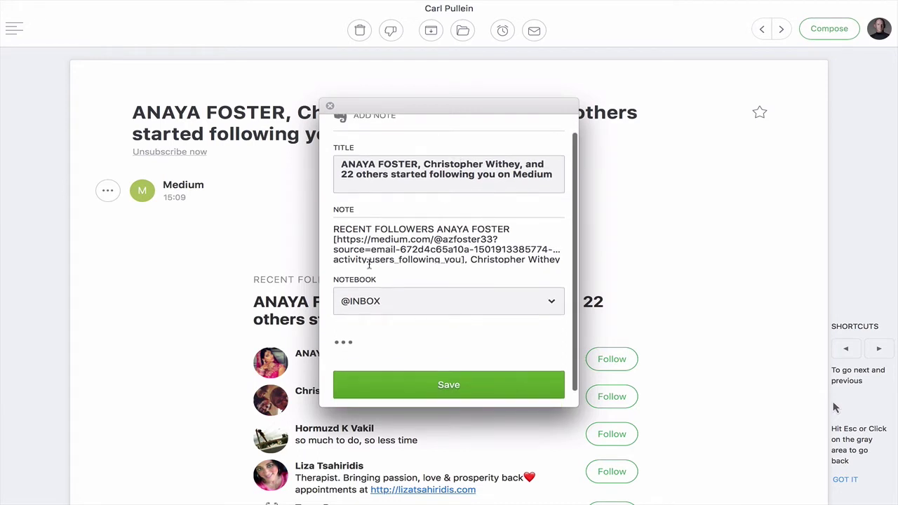
{"action": "left_click", "coordinate": [449, 383]}
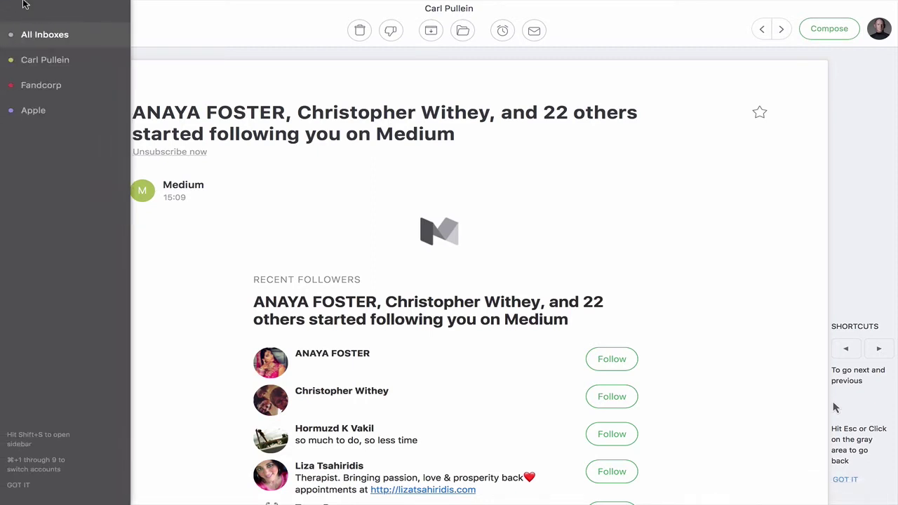
- Bring up the macOS menu bar and open the Newton application menu
{"action": "mouse_move", "coordinate": [157, 4]}
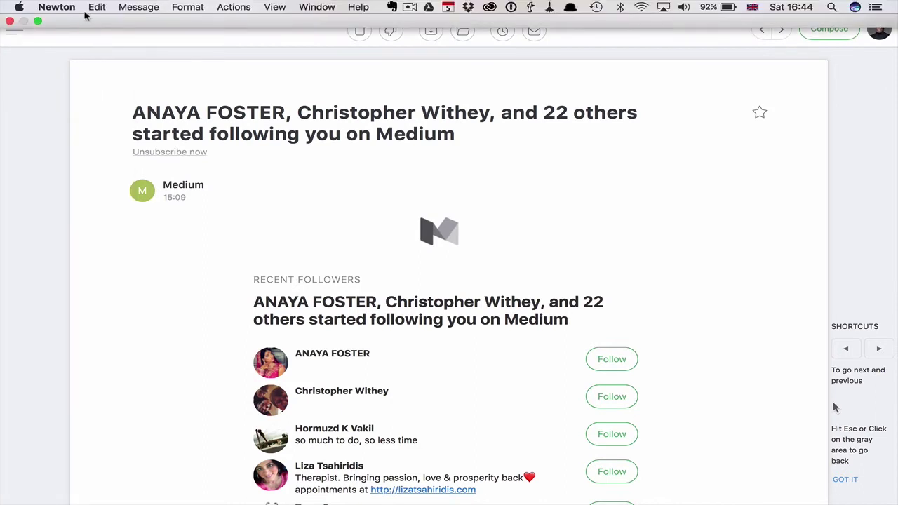
{"action": "left_click", "coordinate": [56, 7]}
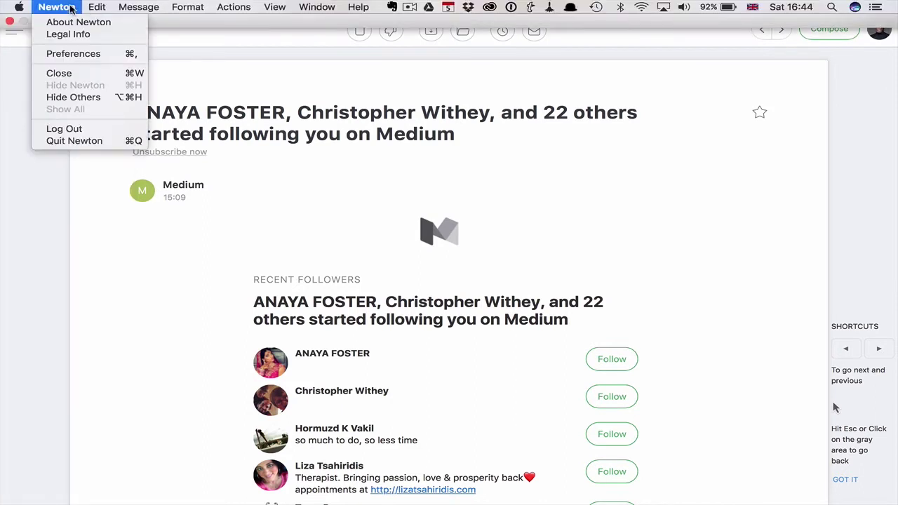
- Show Preferences' Superchargers Tidy Inbox options, keeping the main account selected
{"action": "left_click", "coordinate": [84, 55]}
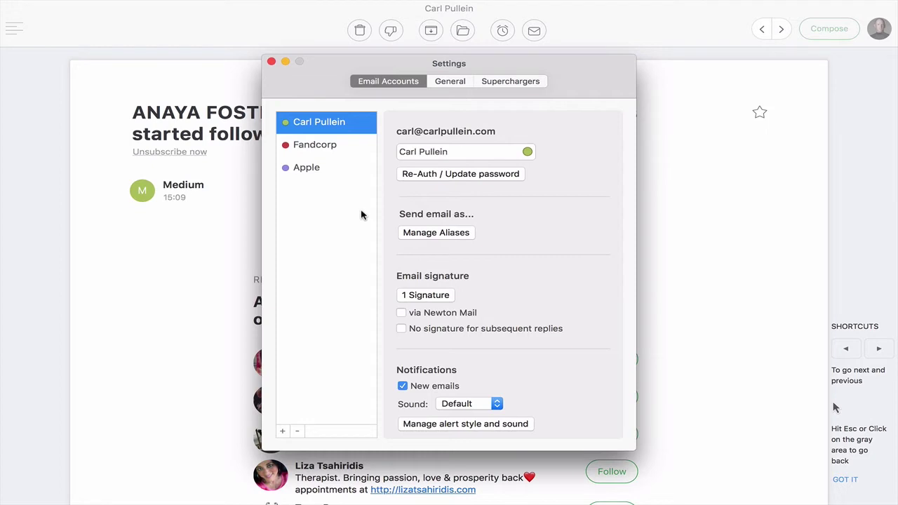
{"action": "left_click", "coordinate": [519, 85]}
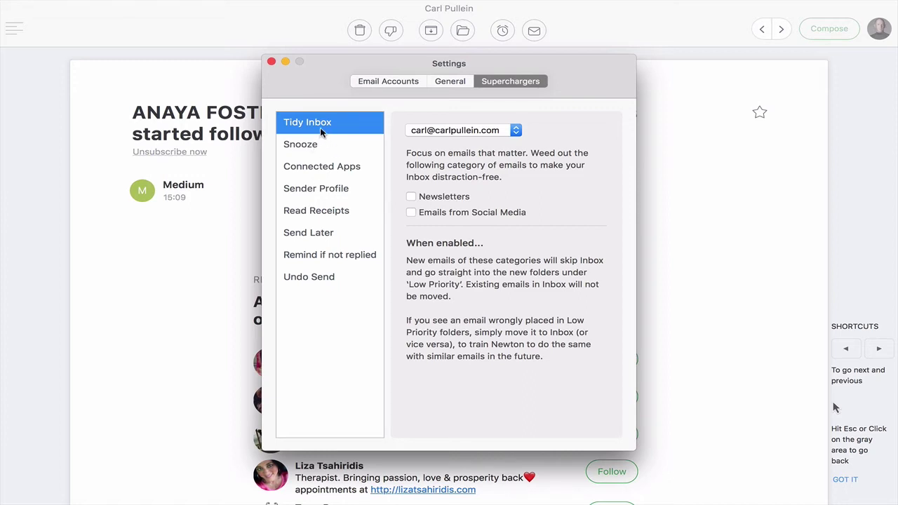
{"action": "left_click", "coordinate": [516, 131]}
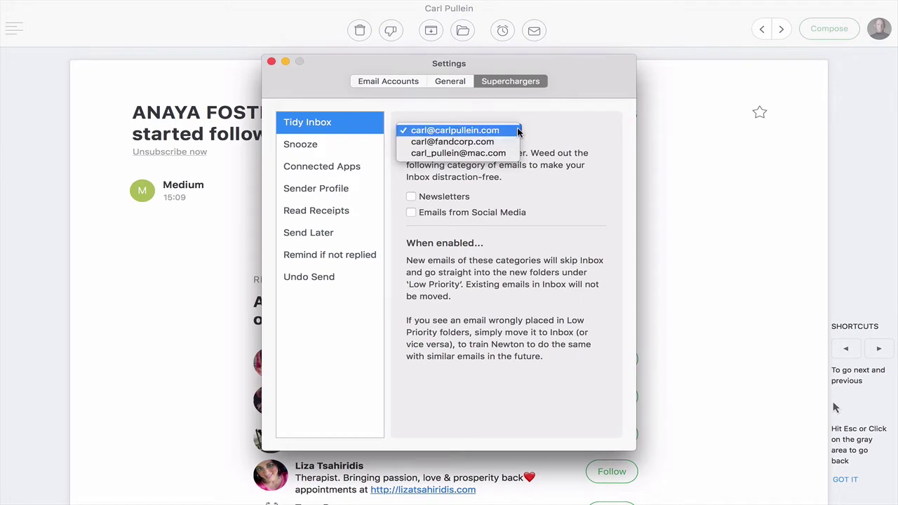
{"action": "left_click", "coordinate": [517, 131]}
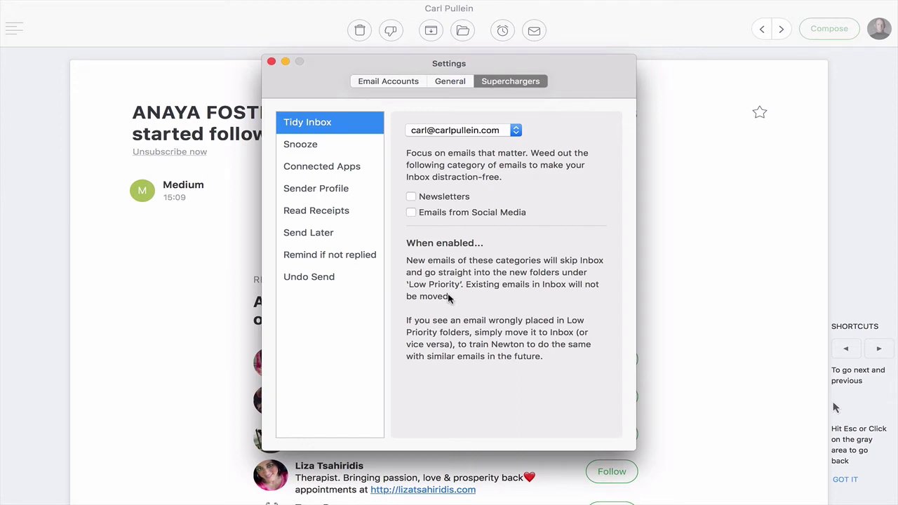
{"action": "left_click", "coordinate": [272, 62]}
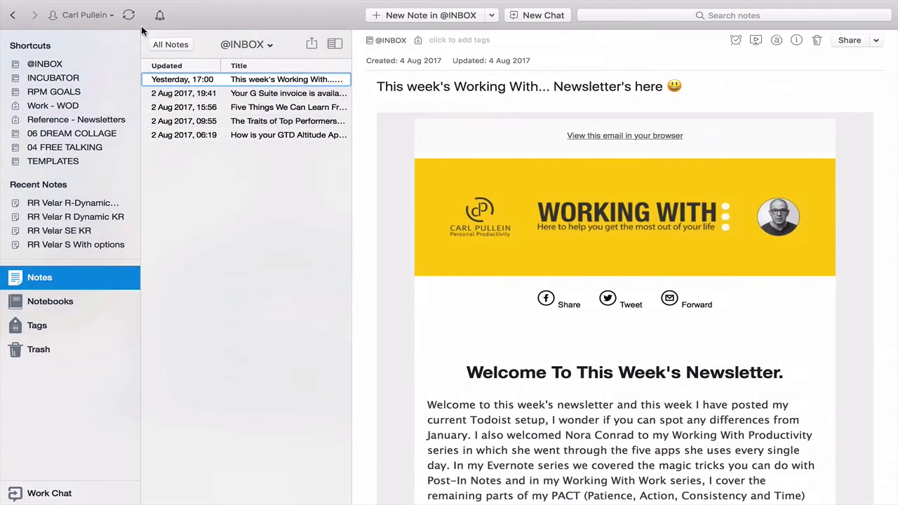
{"action": "left_click", "coordinate": [128, 16]}
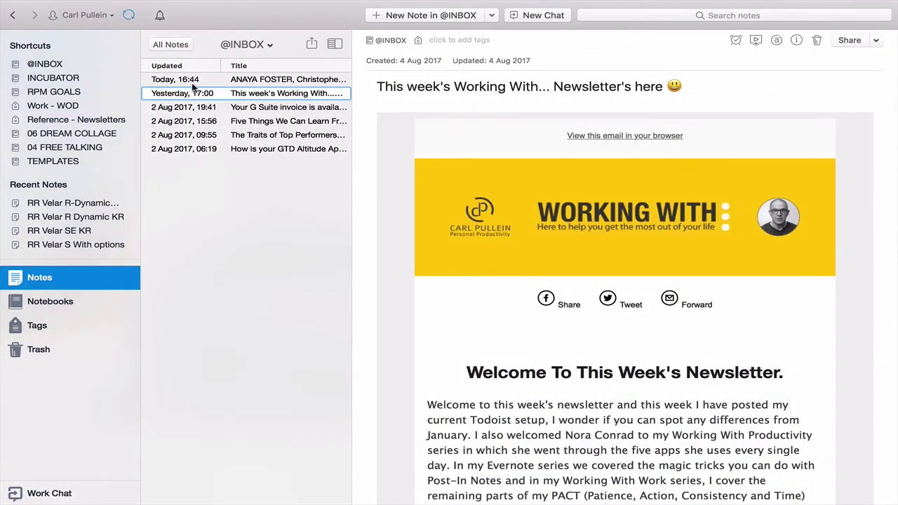
{"action": "left_click", "coordinate": [237, 82]}
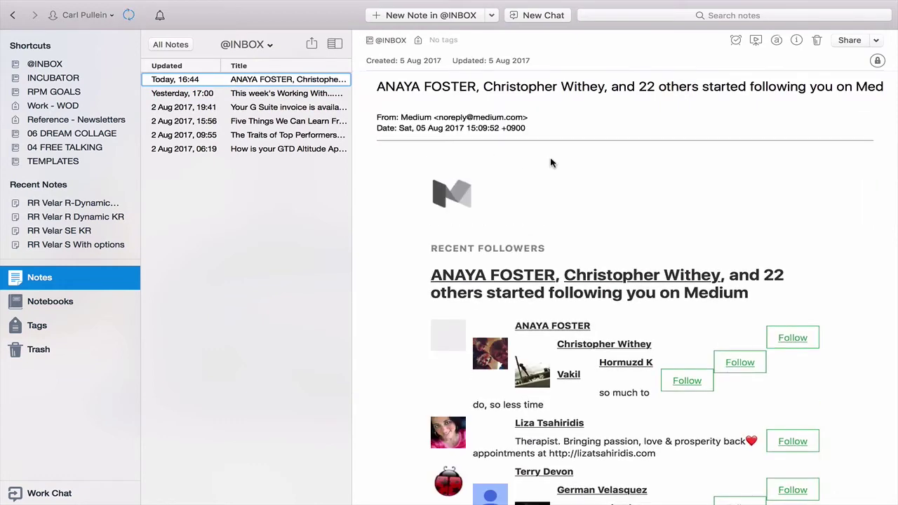
{"action": "scroll", "coordinate": [642, 183], "scroll_direction": "down", "scroll_amount": 10}
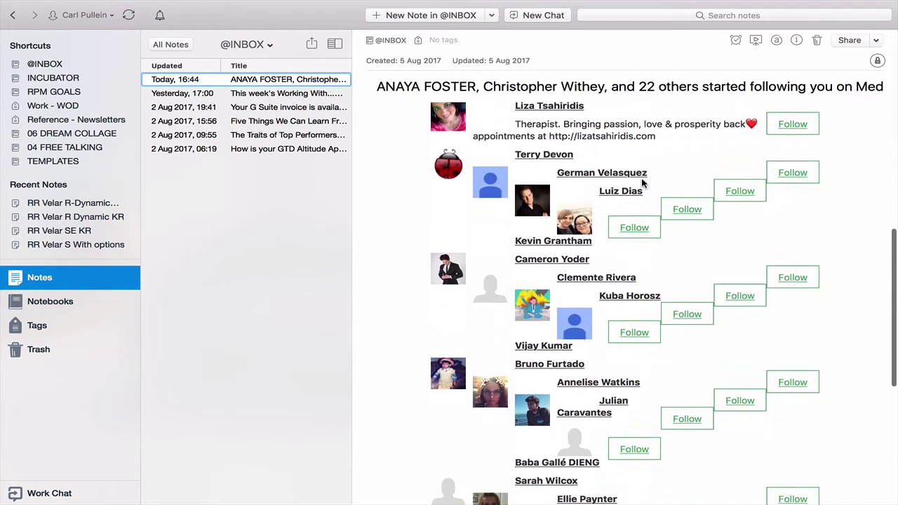
{"action": "scroll", "coordinate": [642, 183], "scroll_direction": "up", "scroll_amount": 10}
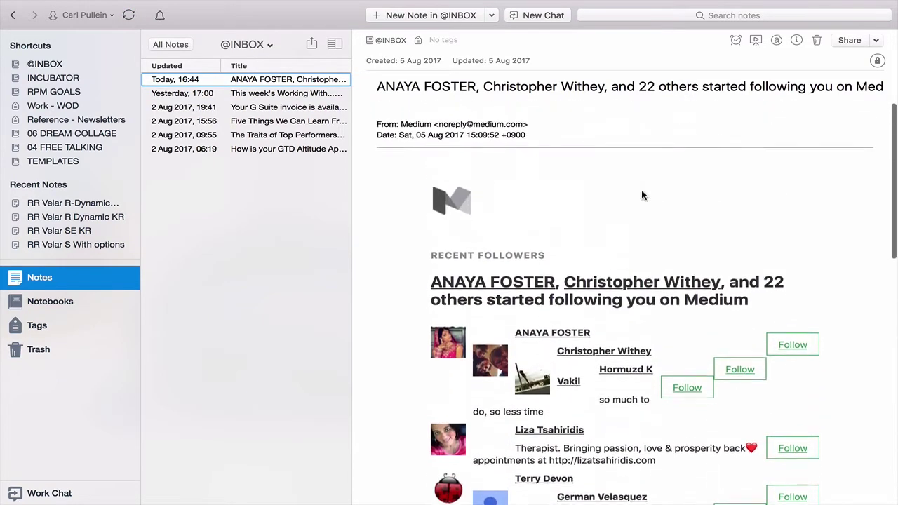
{"action": "scroll", "coordinate": [642, 195], "scroll_direction": "down", "scroll_amount": 10}
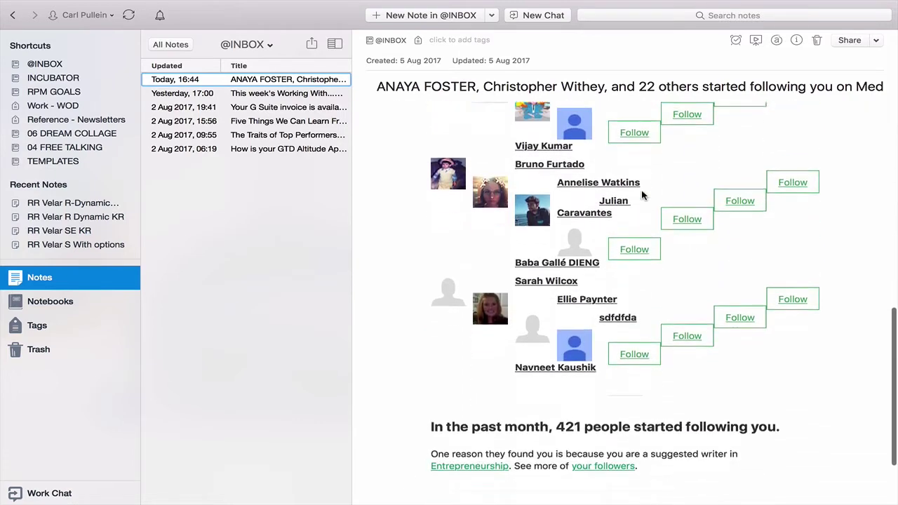
{"action": "scroll", "coordinate": [642, 195], "scroll_direction": "up", "scroll_amount": 10}
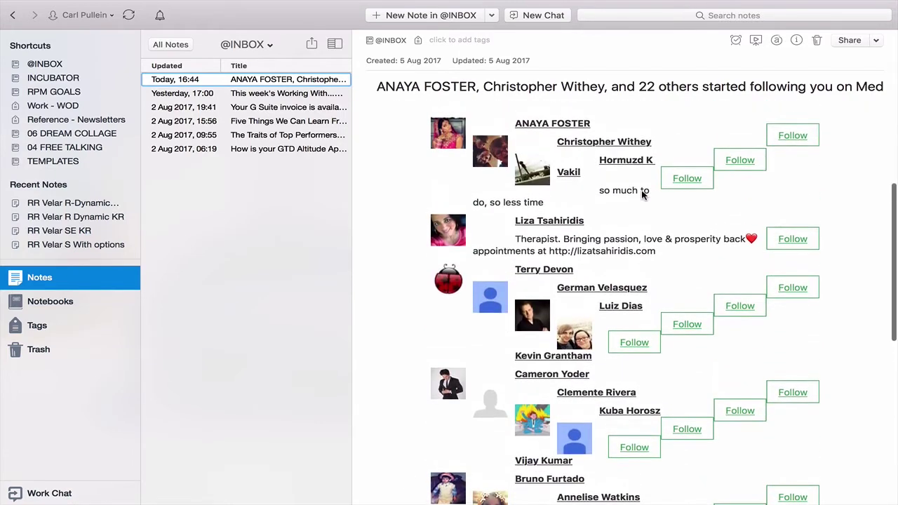
{"action": "scroll", "coordinate": [642, 195], "scroll_direction": "up", "scroll_amount": 2}
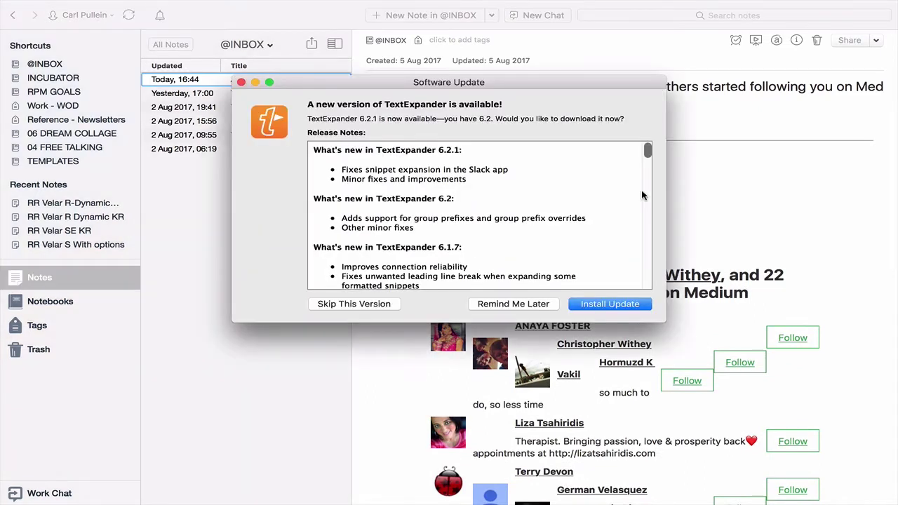
- Install the TextExpander update with relaunch, then close its Welcome and main windows
{"action": "left_click", "coordinate": [593, 300]}
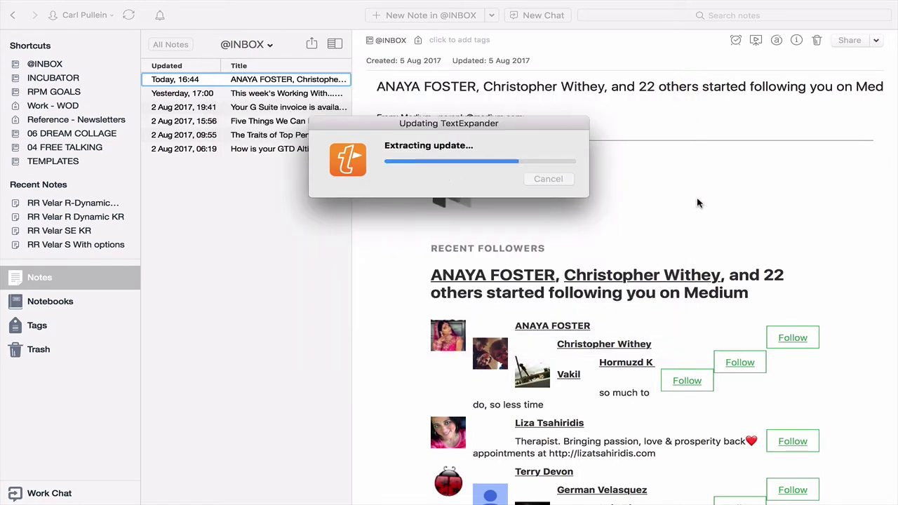
{"action": "left_click", "coordinate": [523, 180]}
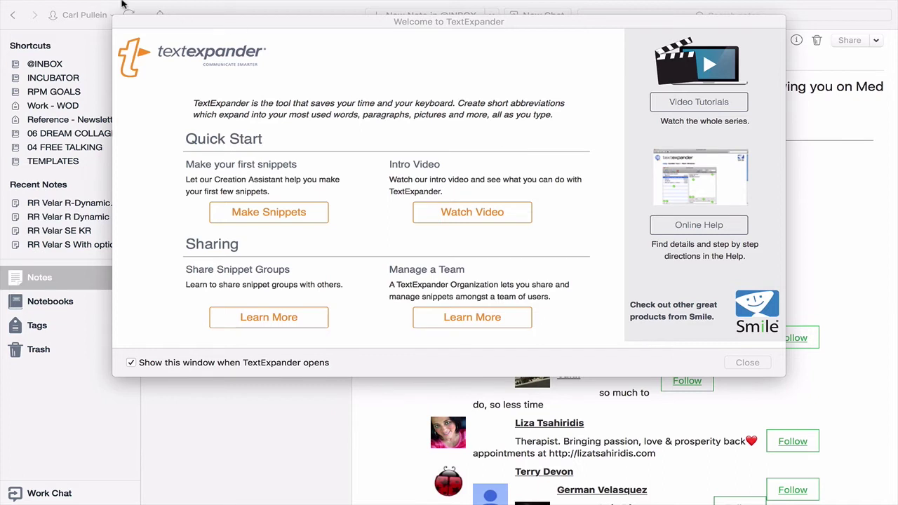
{"action": "left_click", "coordinate": [748, 361]}
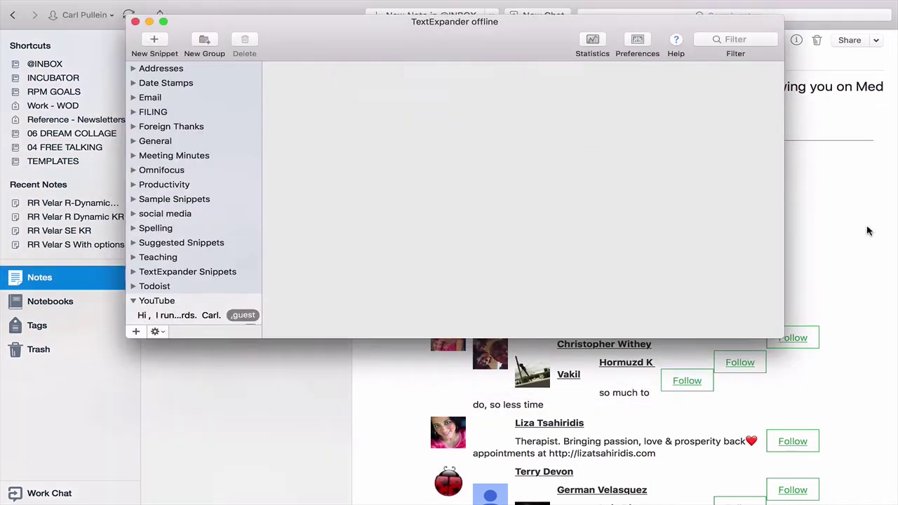
{"action": "left_click", "coordinate": [136, 22]}
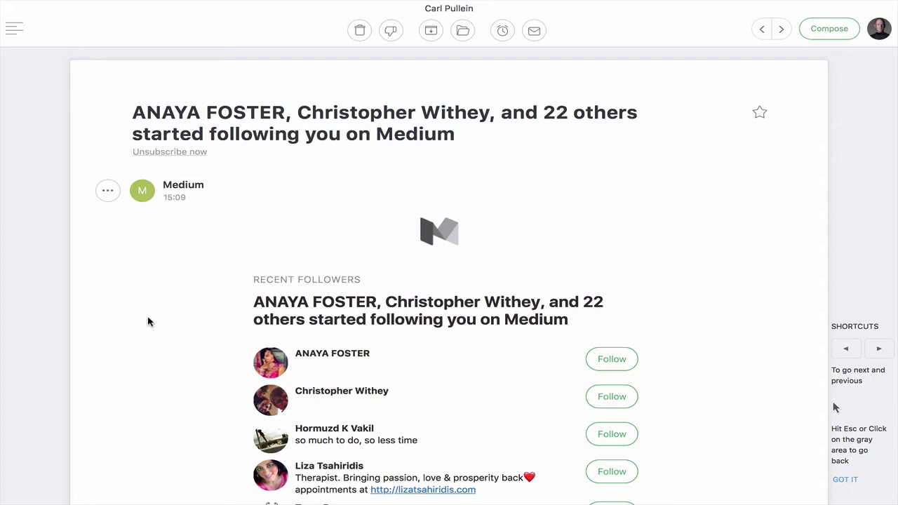
{"action": "left_click", "coordinate": [106, 194]}
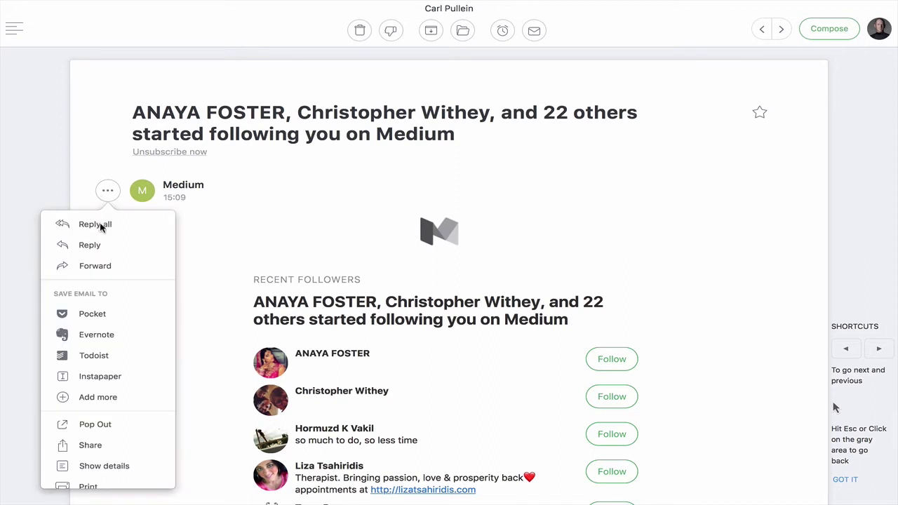
{"action": "scroll", "coordinate": [97, 463], "scroll_direction": "down", "scroll_amount": 2}
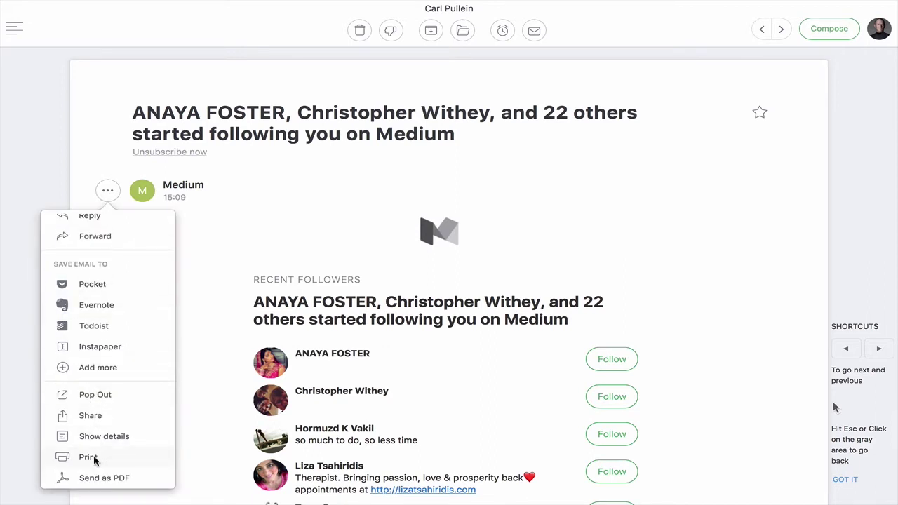
{"action": "scroll", "coordinate": [96, 461], "scroll_direction": "up", "scroll_amount": 2}
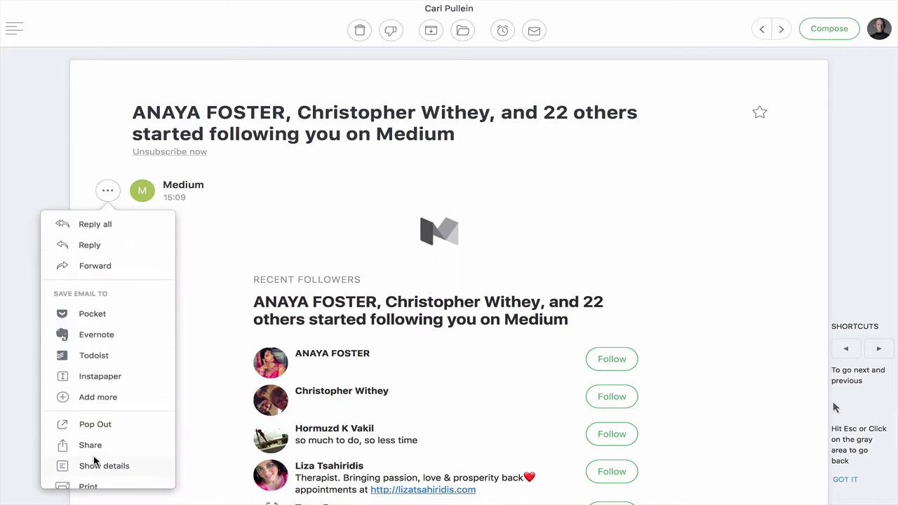
{"action": "left_click", "coordinate": [202, 232]}
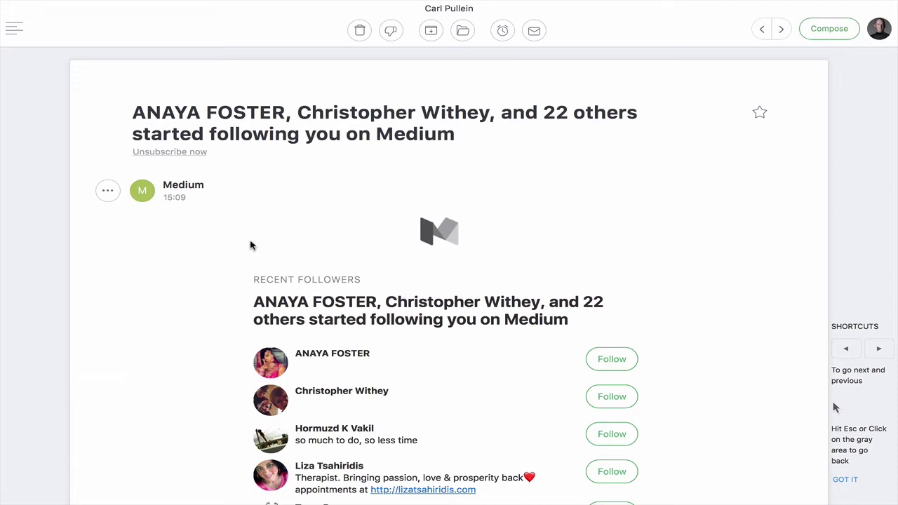
{"action": "key", "text": "c"}
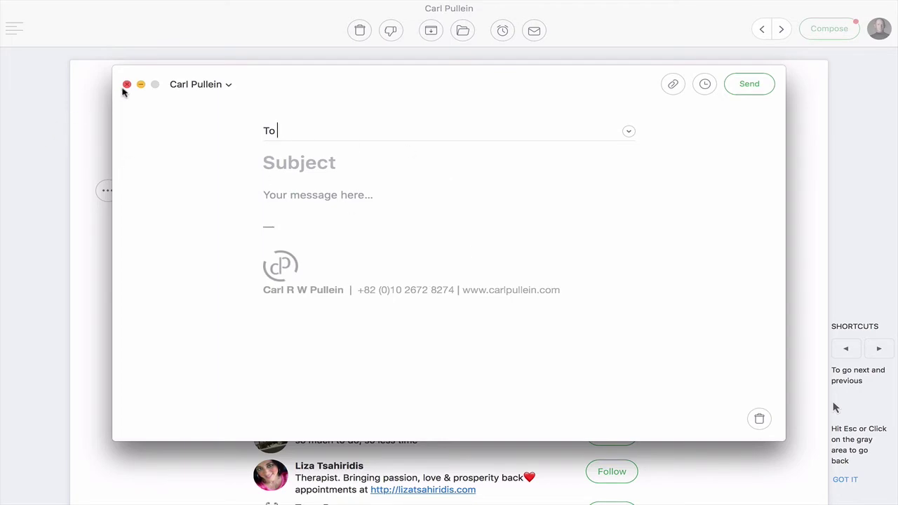
{"action": "left_click", "coordinate": [125, 85]}
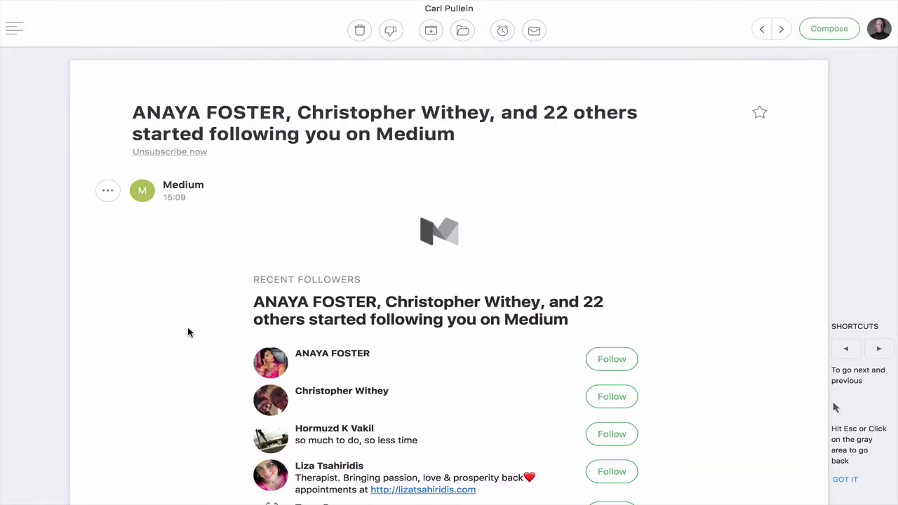
{"action": "key", "text": "ctrl+Right"}
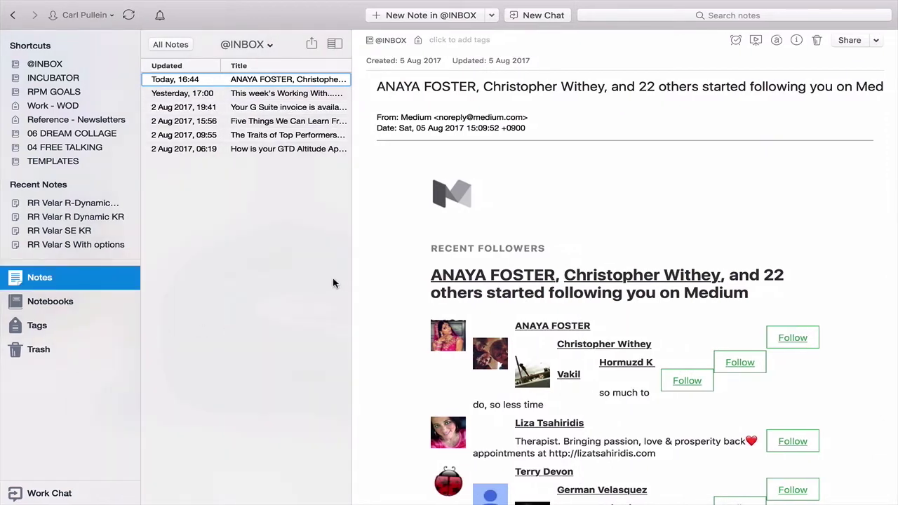
- Read through the G Suite invoice note, then return to the Medium follower note
{"action": "left_click", "coordinate": [273, 107]}
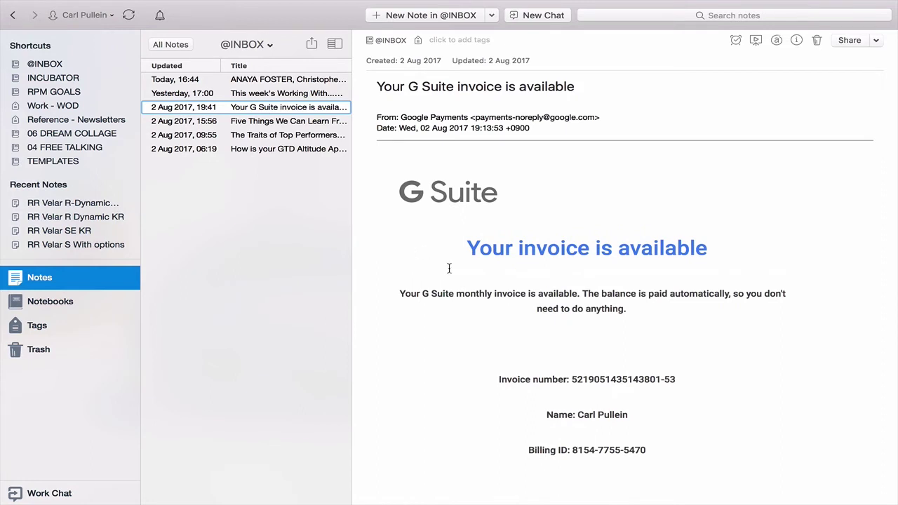
{"action": "scroll", "coordinate": [582, 415], "scroll_direction": "up", "scroll_amount": 2}
{"action": "scroll", "coordinate": [441, 228], "scroll_direction": "down", "scroll_amount": 10}
{"action": "scroll", "coordinate": [441, 228], "scroll_direction": "down", "scroll_amount": 5}
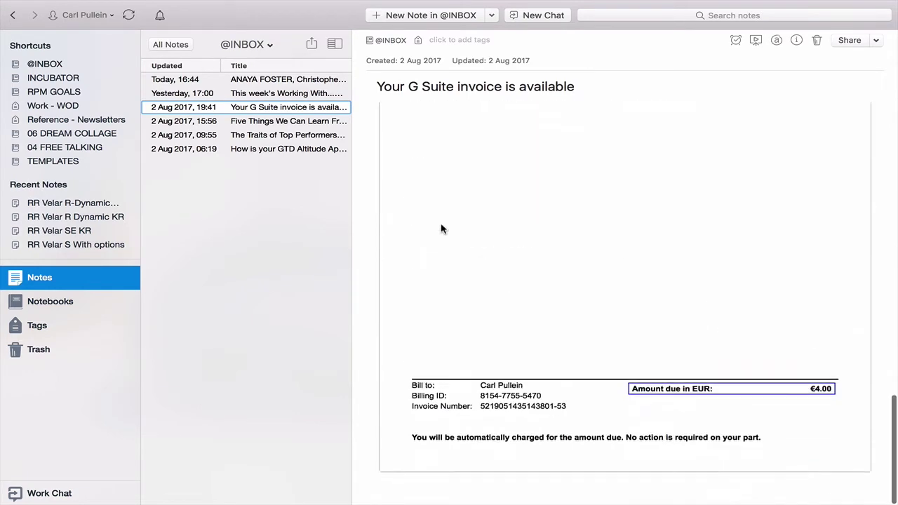
{"action": "scroll", "coordinate": [441, 228], "scroll_direction": "up", "scroll_amount": 15}
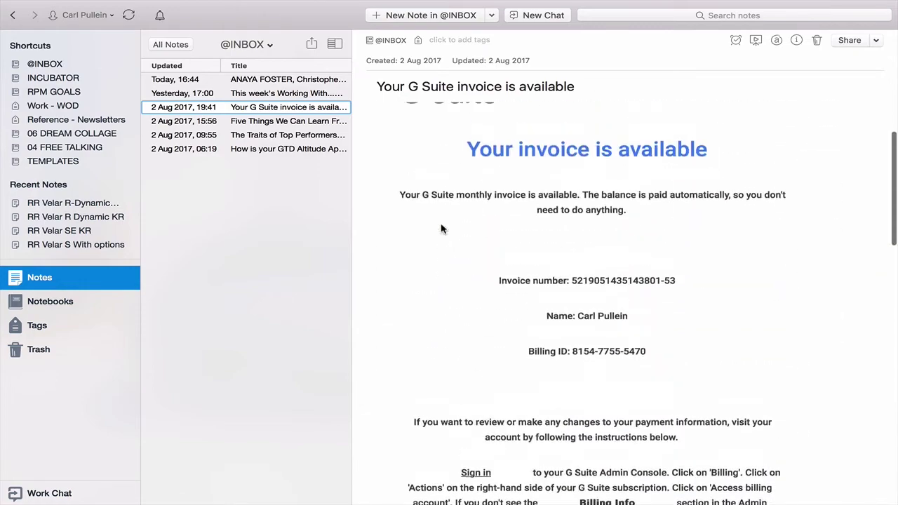
{"action": "scroll", "coordinate": [441, 228], "scroll_direction": "down", "scroll_amount": 20}
{"action": "scroll", "coordinate": [441, 228], "scroll_direction": "up", "scroll_amount": 20}
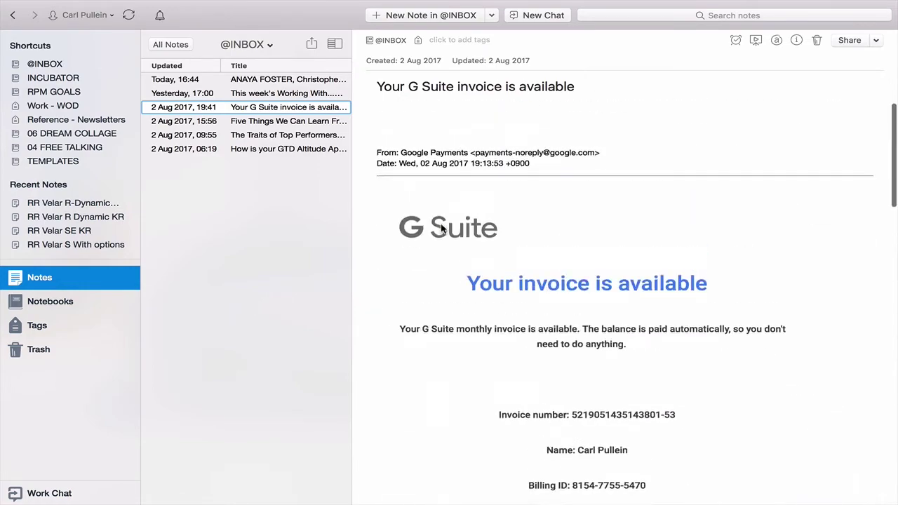
{"action": "left_click", "coordinate": [237, 83]}
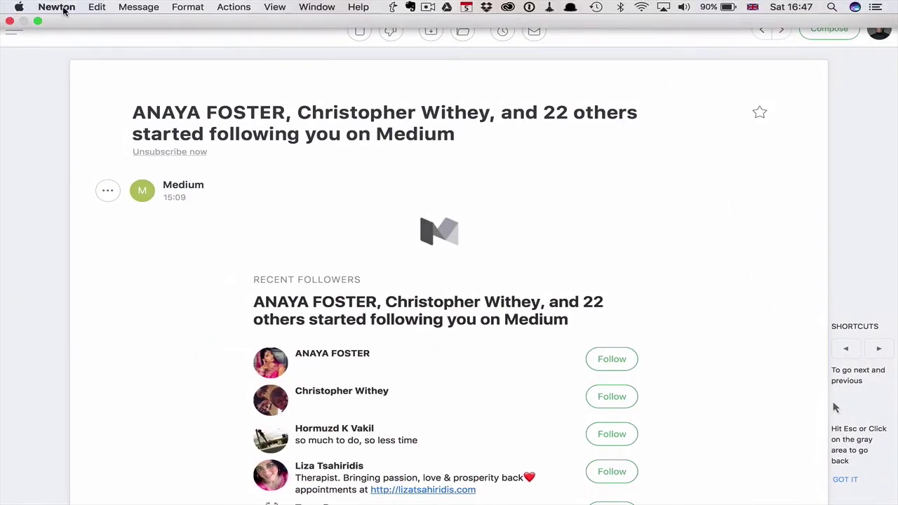
- Show Newton's Superchargers Tidy Inbox options in Preferences, then switch to the Evernote space
{"action": "left_click", "coordinate": [63, 9]}
{"action": "left_click", "coordinate": [69, 56]}
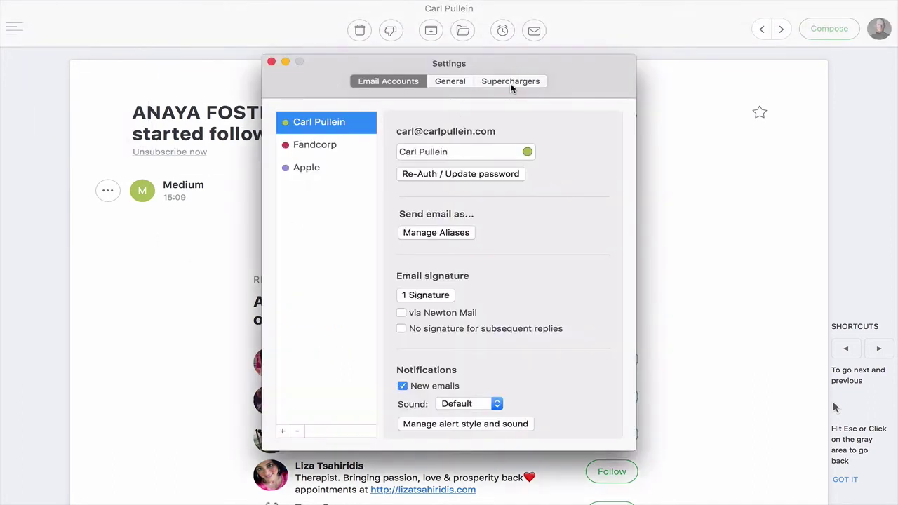
{"action": "left_click", "coordinate": [511, 82]}
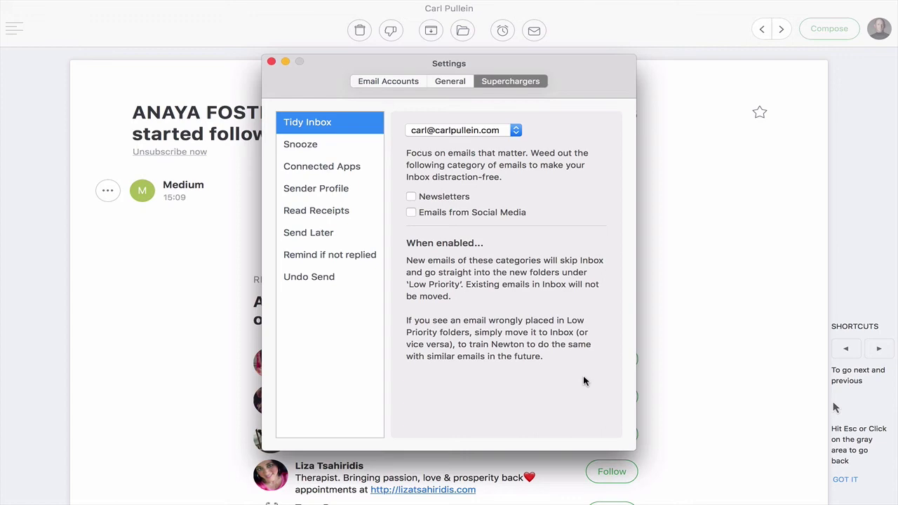
{"action": "key", "text": "ctrl+Right"}
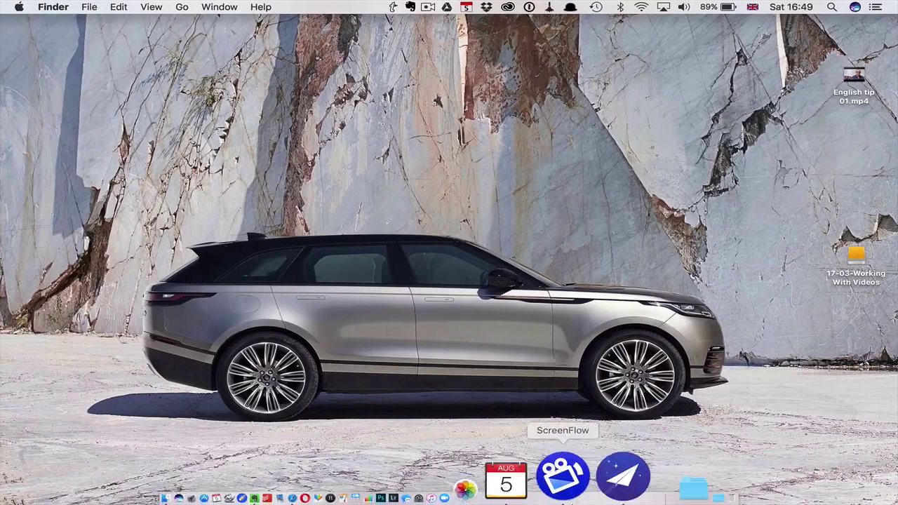
- Launch Safari, open the YouTube favorite, and scroll the channel page to Back To Basics With Todoist
{"action": "left_click", "coordinate": [385, 481]}
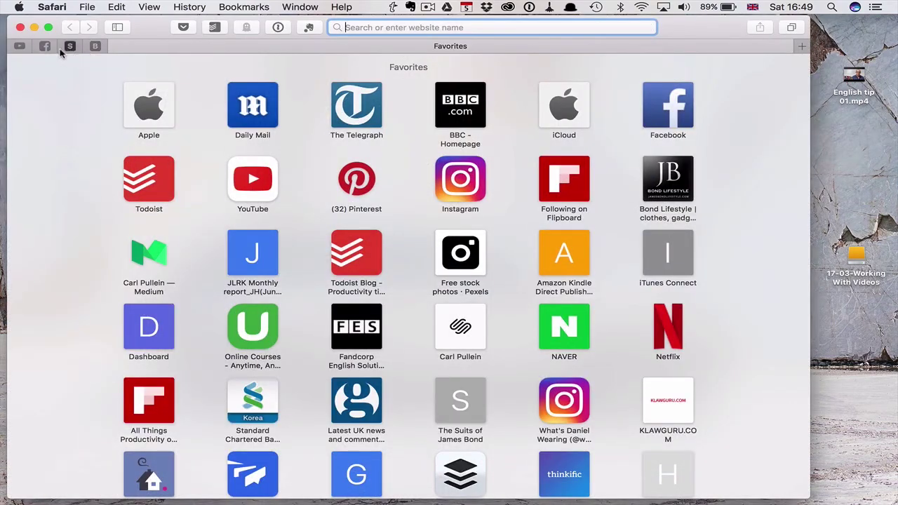
{"action": "left_click", "coordinate": [18, 46]}
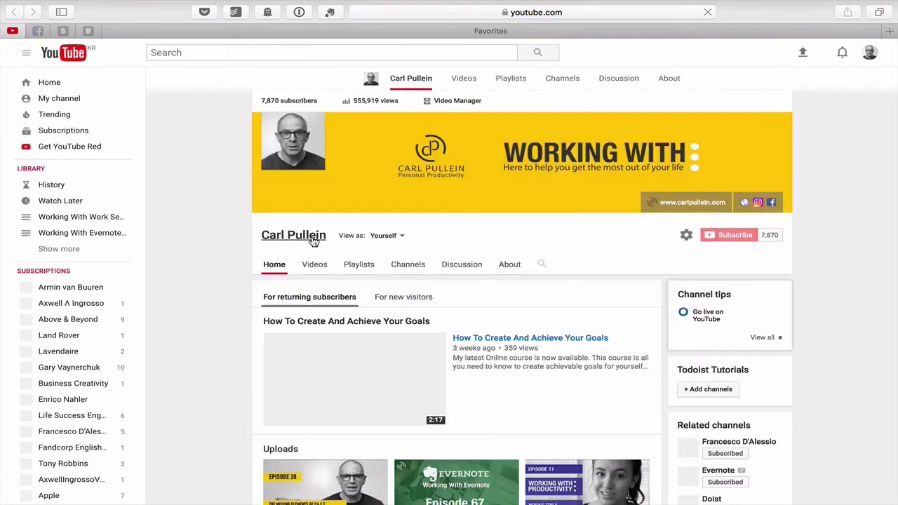
{"action": "scroll", "coordinate": [246, 268], "scroll_direction": "down", "scroll_amount": 10}
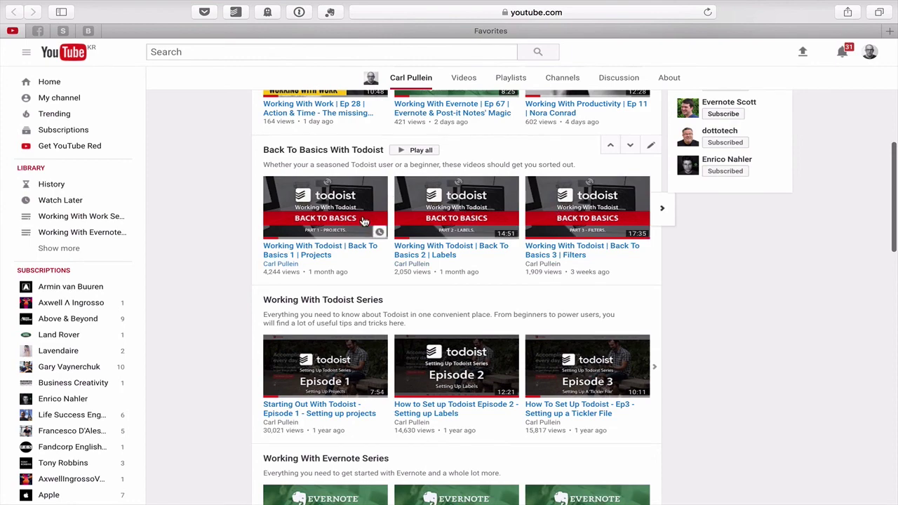
{"action": "scroll", "coordinate": [365, 221], "scroll_direction": "up", "scroll_amount": 5}
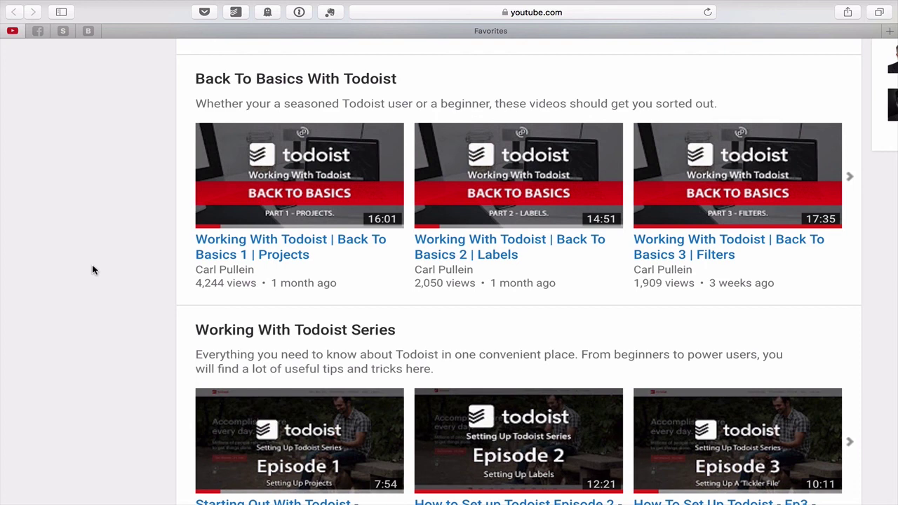
{"action": "scroll", "coordinate": [92, 265], "scroll_direction": "right", "scroll_amount": 2}
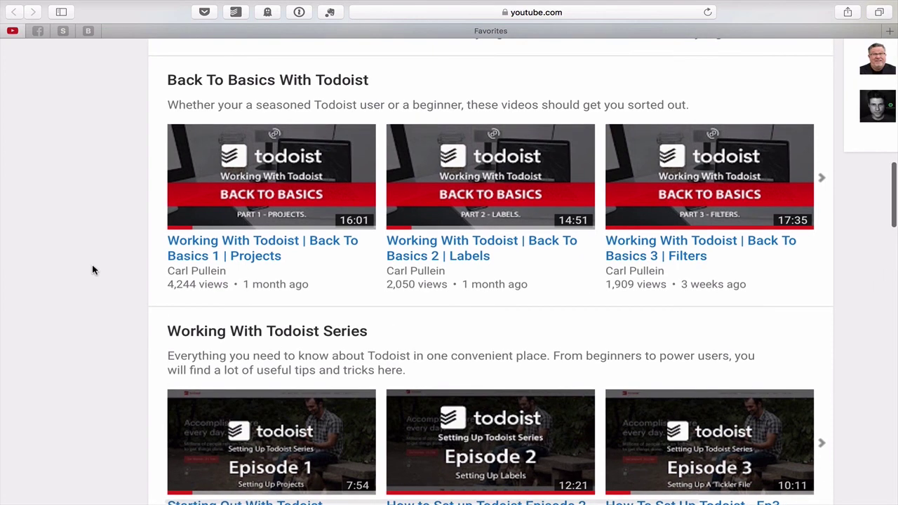